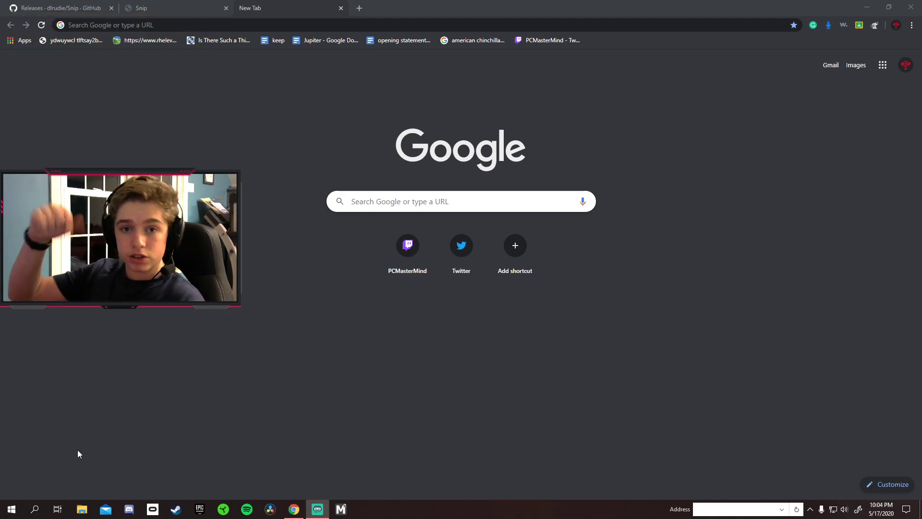
Step: Download Snip-v7.0.5.zip from the GitHub Snip releases page
left_click(74, 5)
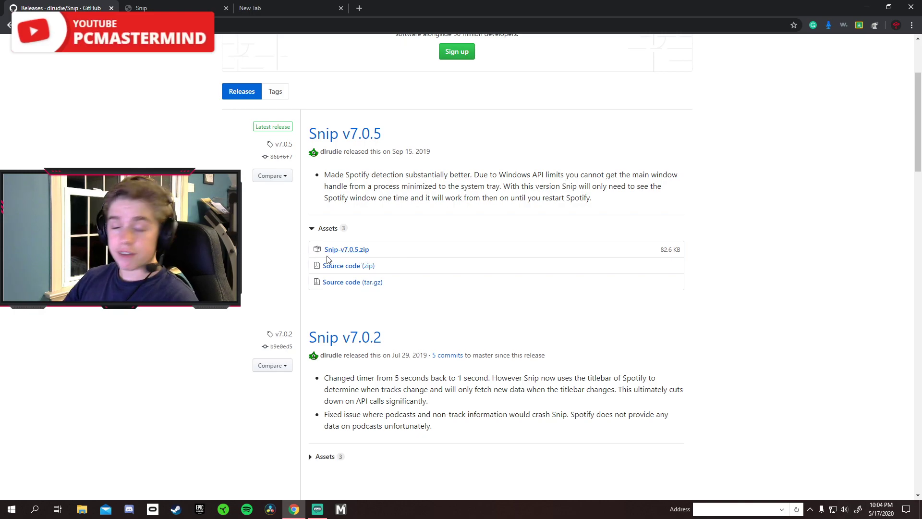
left_click(356, 250)
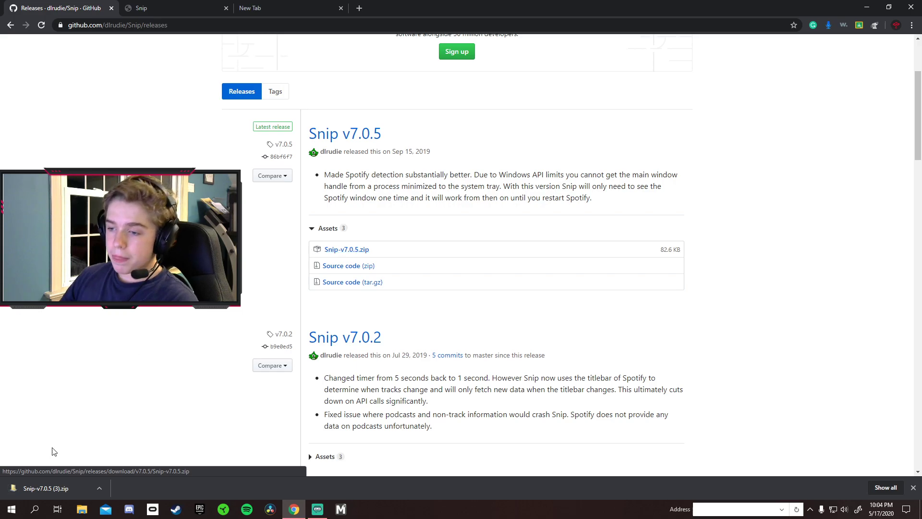
left_click(99, 487)
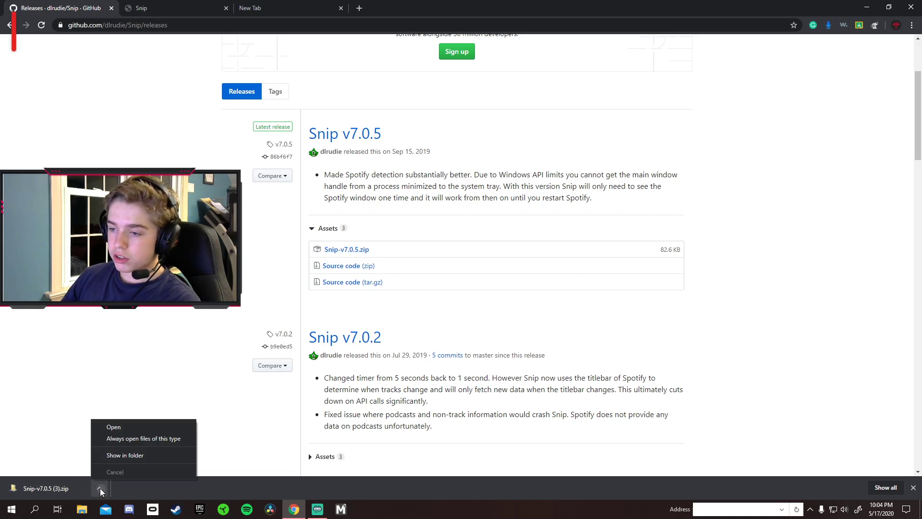
Step: Open the Snip zip, enter the Snip folder, and run snip.exe past the security warning
left_click(114, 427)
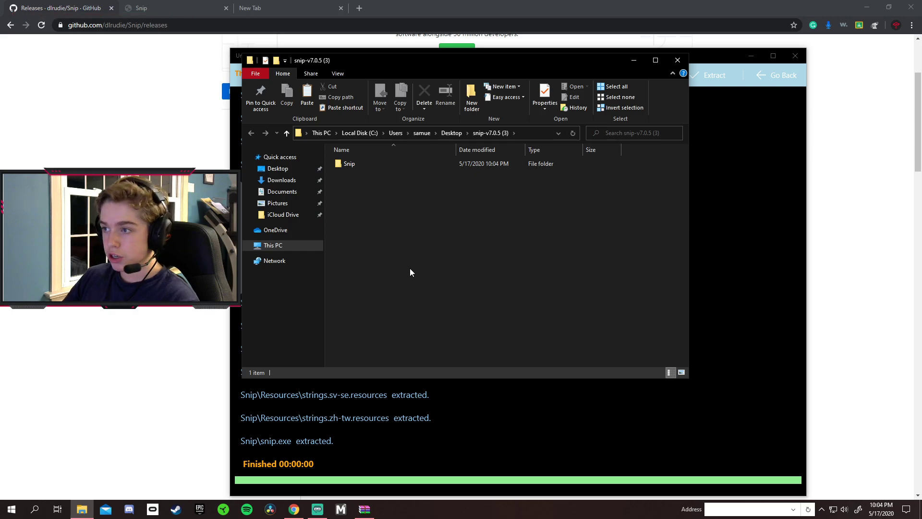
double_click(355, 165)
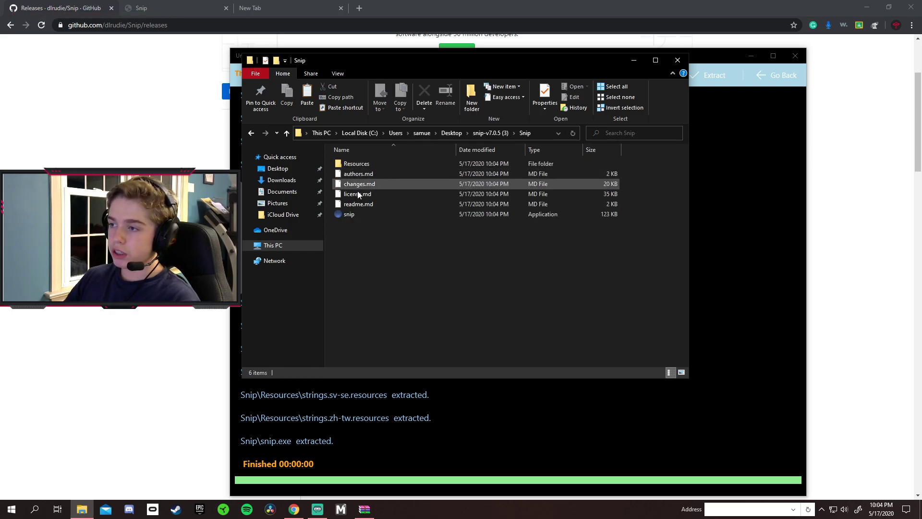
double_click(350, 214)
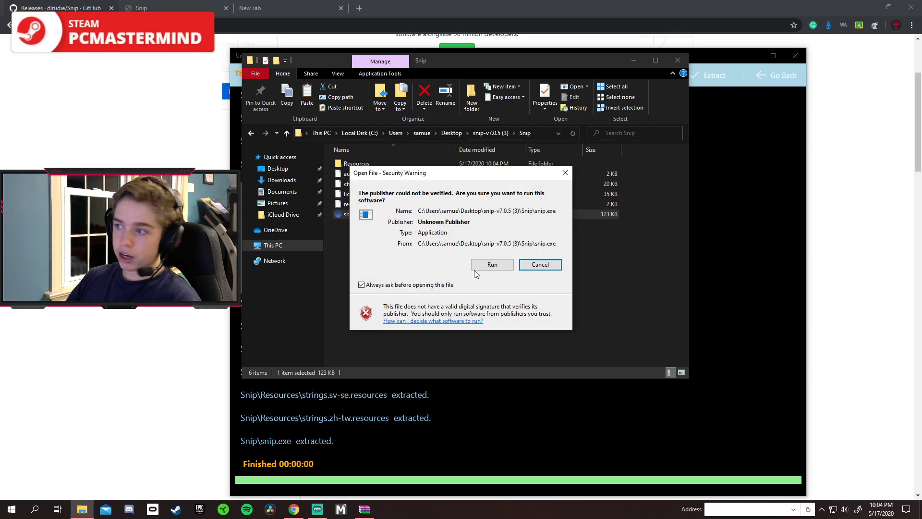
left_click(486, 263)
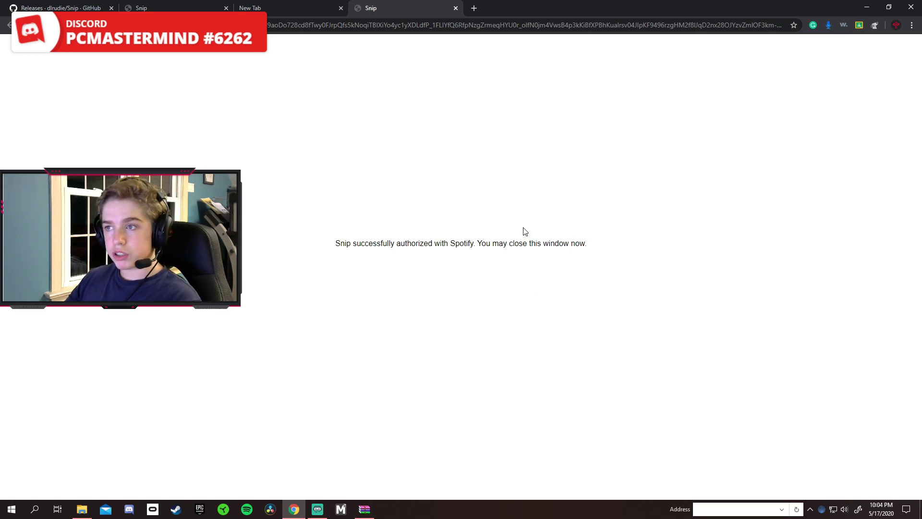
Step: Close the extra Chrome tabs, minimize Chrome, and close the Snip folder and extraction windows
left_click(456, 9)
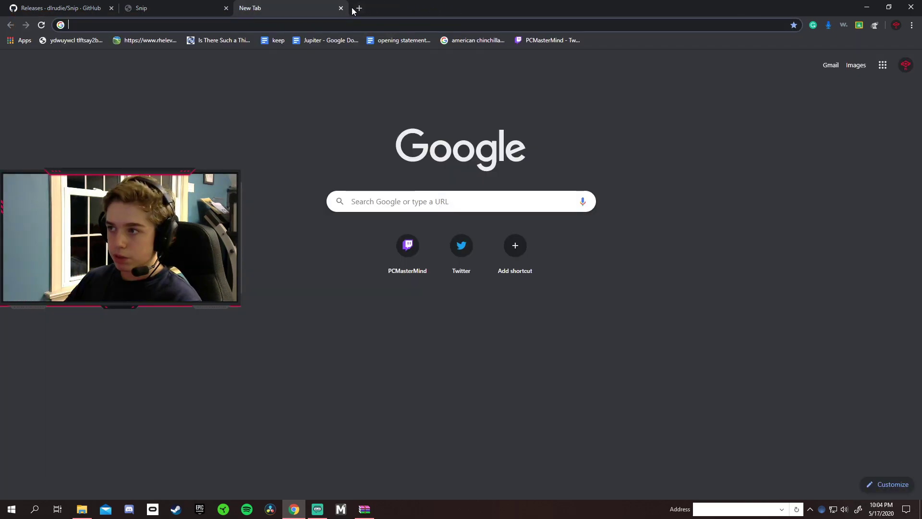
left_click(342, 8)
left_click(226, 9)
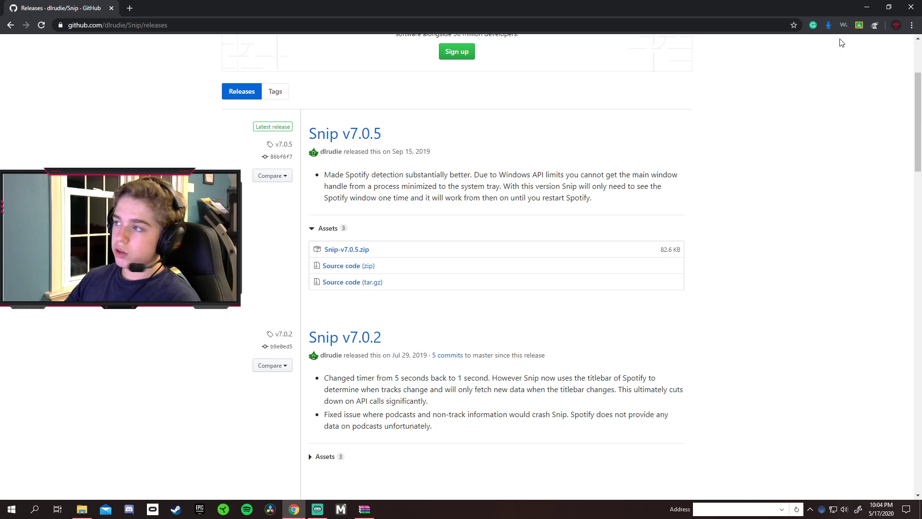
left_click(866, 6)
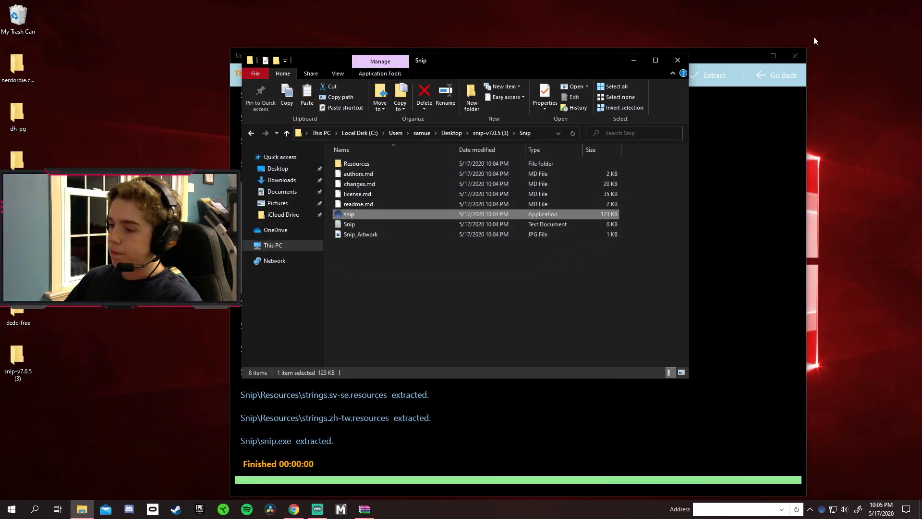
left_click(677, 61)
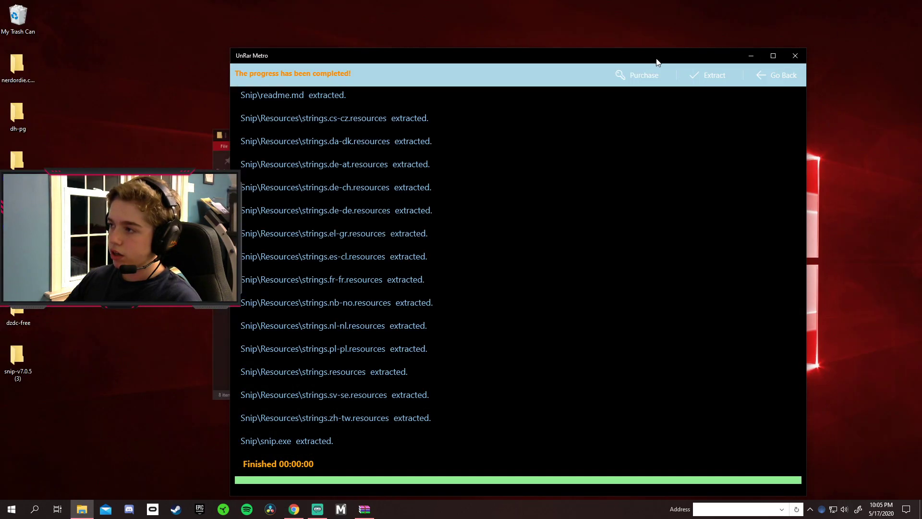
left_click(795, 56)
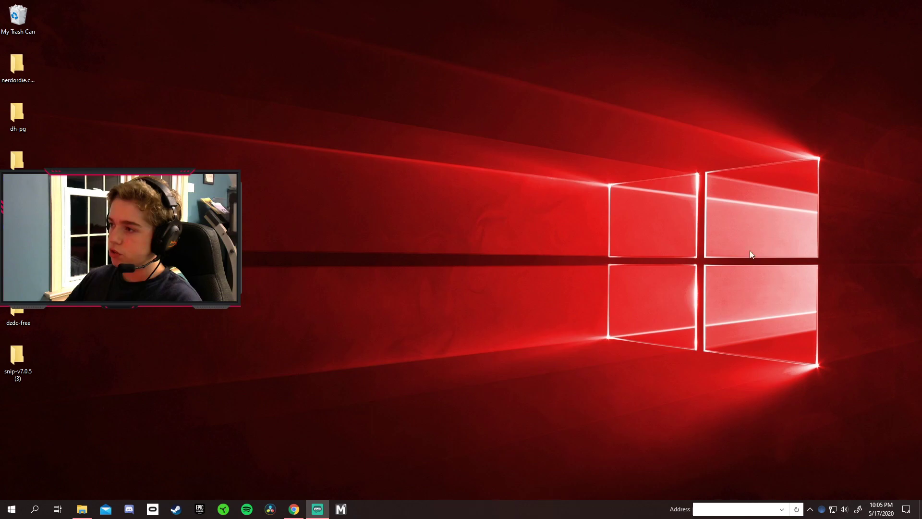
Step: Edit the separator in Snip's Set Output Format dialog and save the settings
left_click(811, 509)
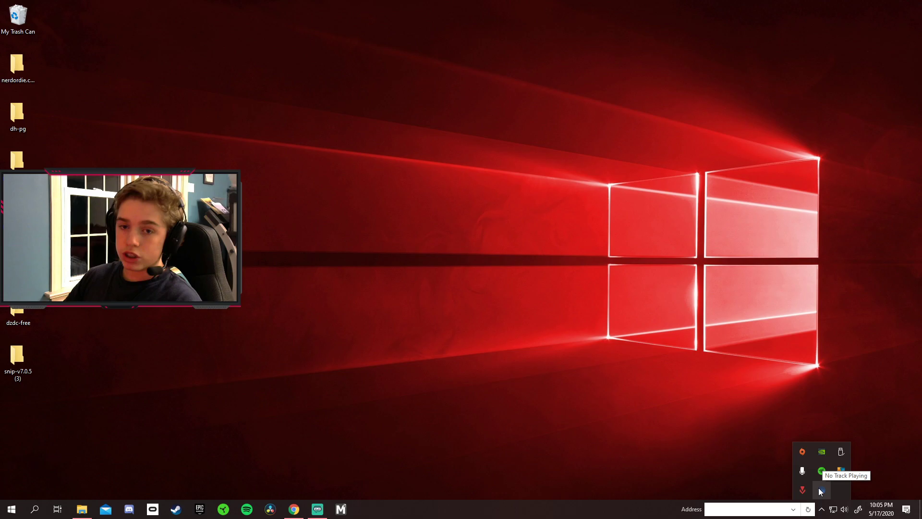
right_click(821, 490)
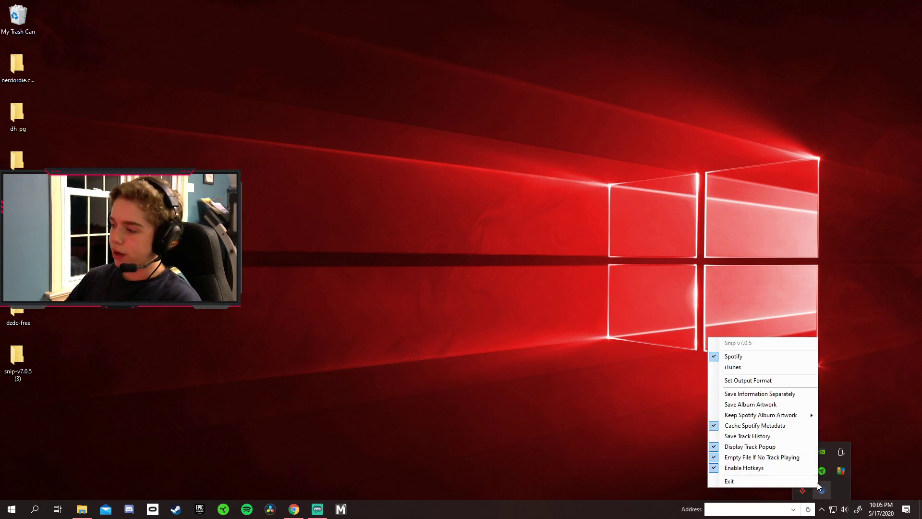
left_click(751, 379)
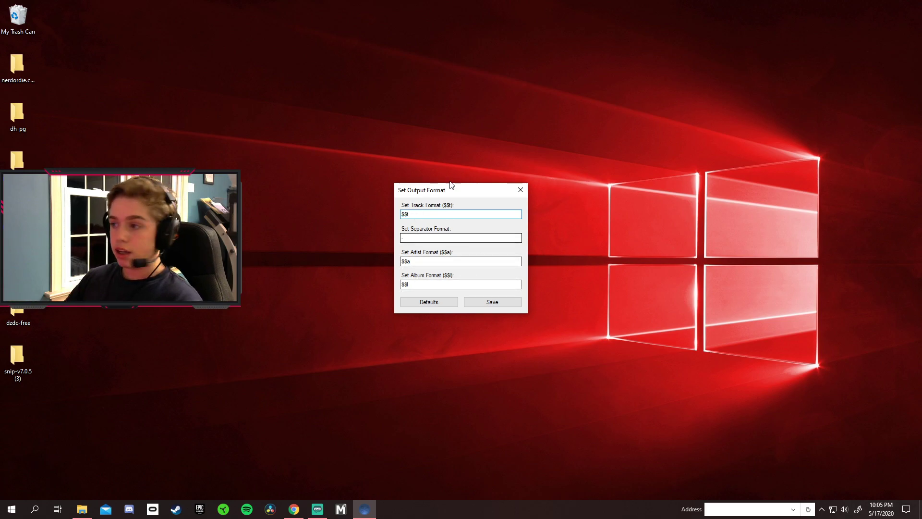
left_click_drag(451, 185, 419, 175)
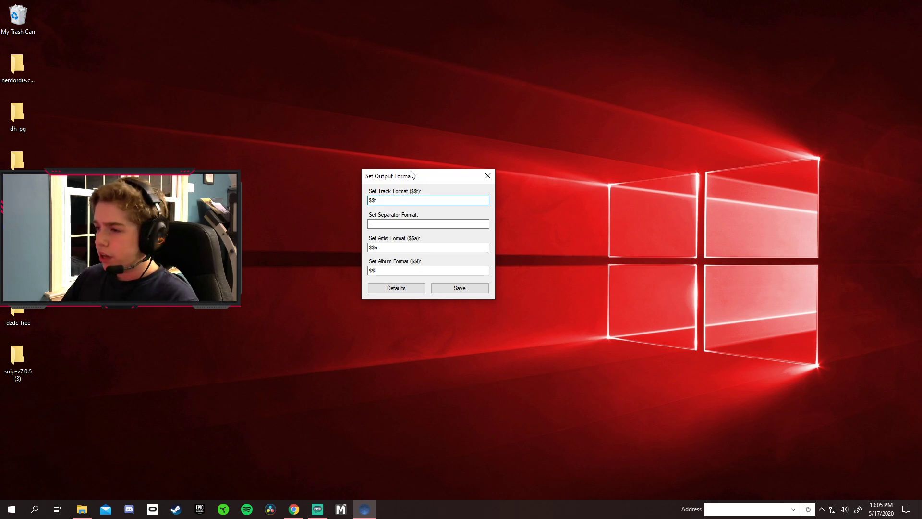
left_click(398, 225)
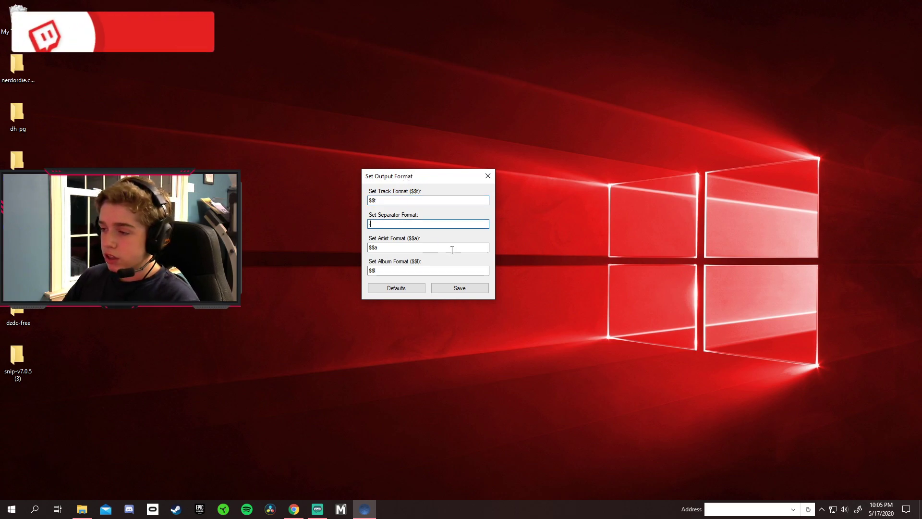
left_click(459, 288)
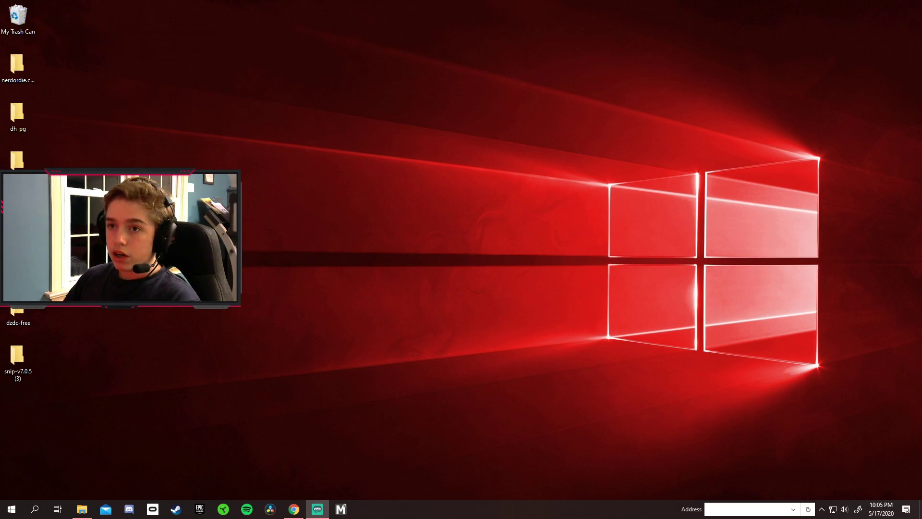
Step: Bring Streamlabs OBS forward, narrow its window, and shift it right
key("alt+Tab")
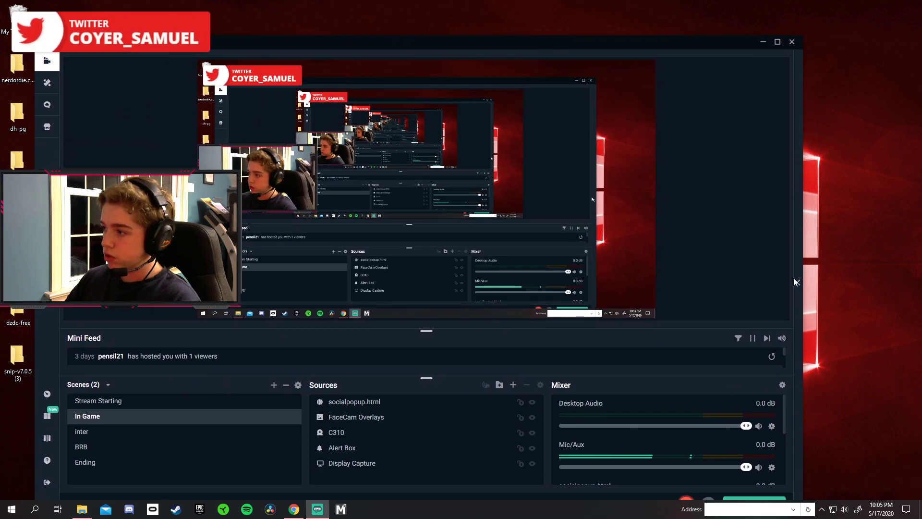
left_click_drag(802, 285, 621, 285)
left_click_drag(439, 48, 547, 19)
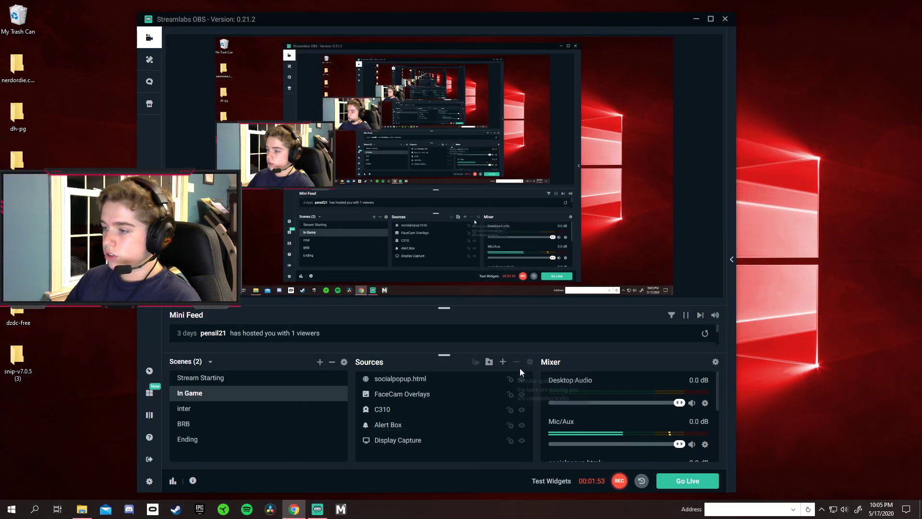
Step: Choose Text (GDI+) as a new source type for the In Game scene
left_click(503, 362)
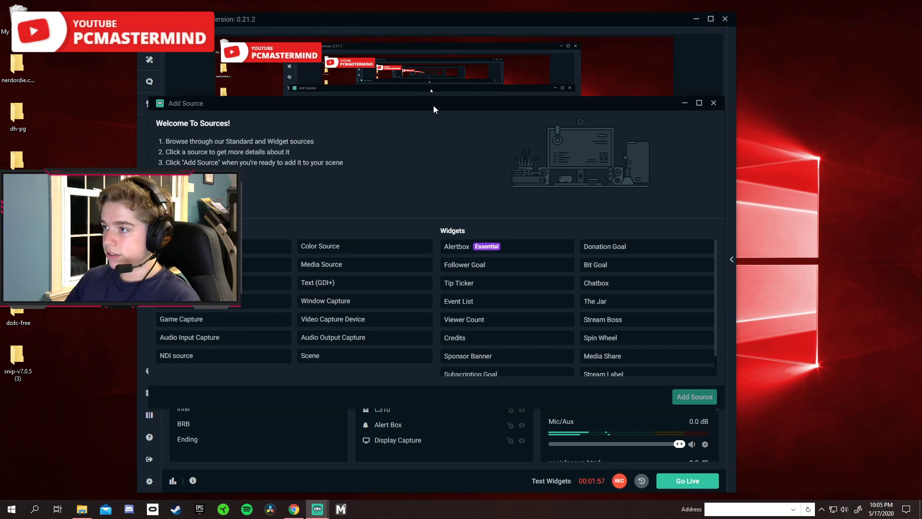
left_click_drag(433, 105, 432, 198)
left_click(323, 375)
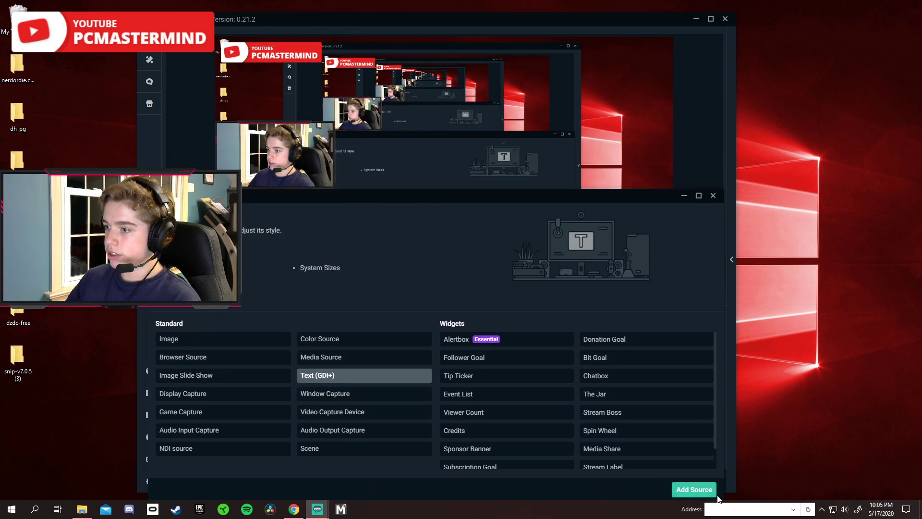
left_click(697, 492)
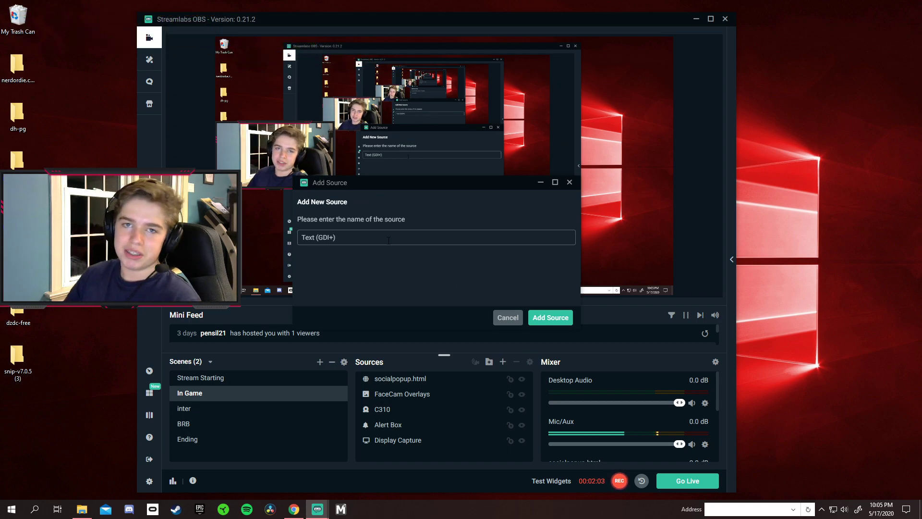
Step: Create the Text (GDI+) source with the Digital tech font, set to read from a file
left_click(566, 319)
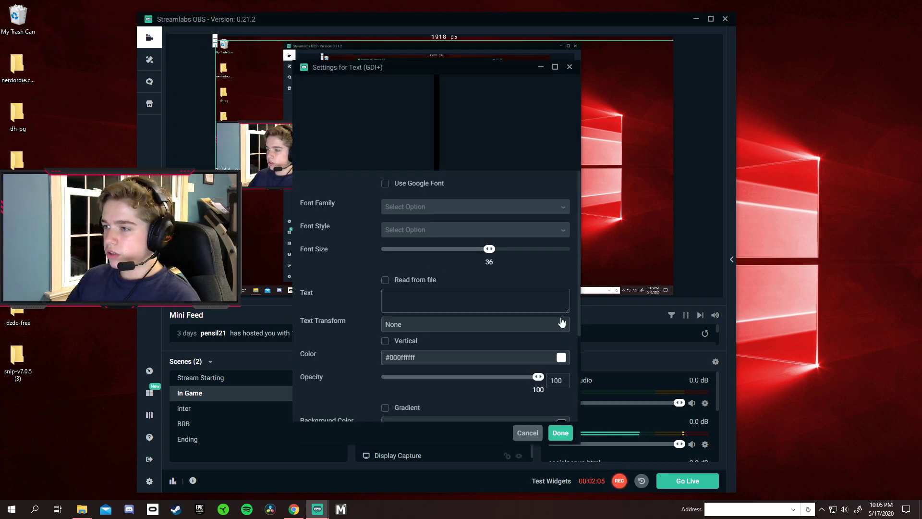
left_click(422, 212)
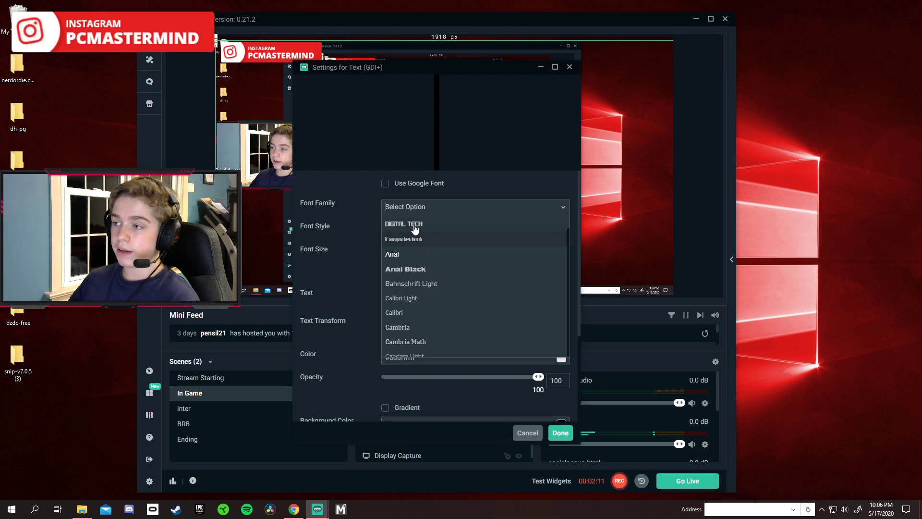
left_click(415, 225)
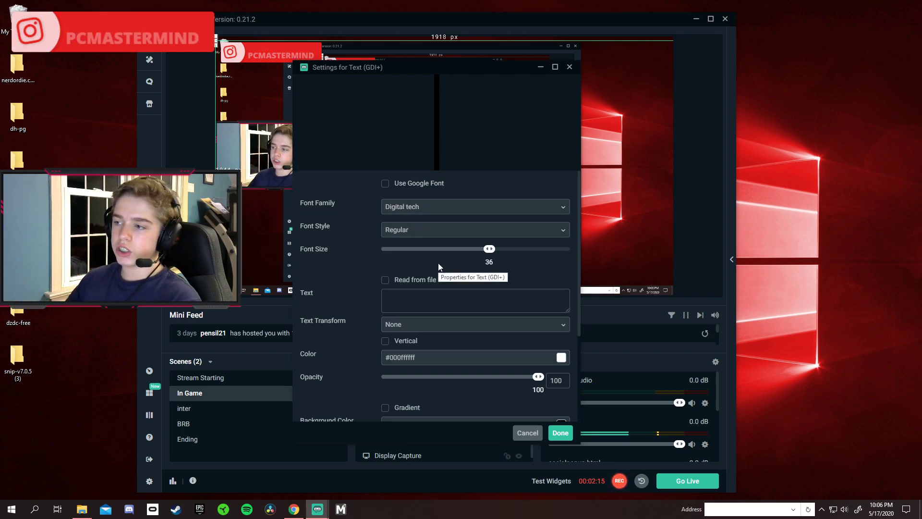
left_click(385, 280)
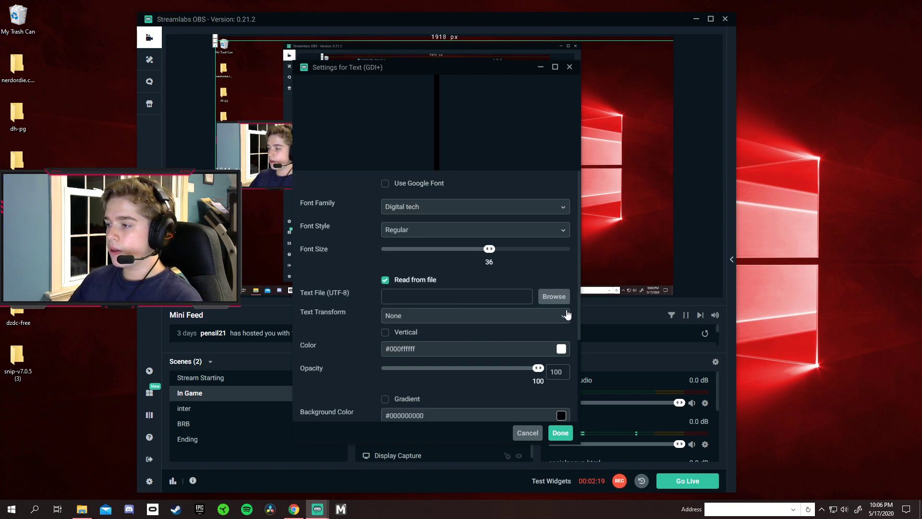
Step: Search This PC for Snip.txt and open its containing folder
left_click(557, 296)
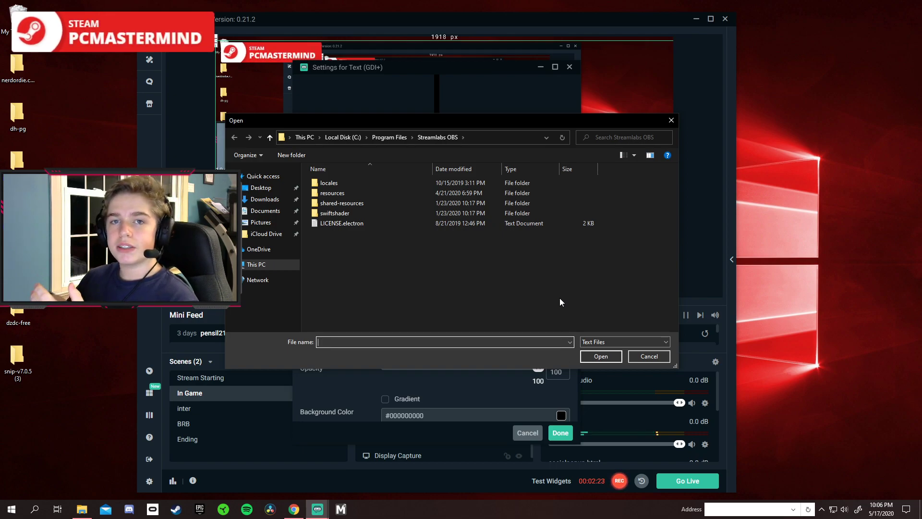
left_click(259, 265)
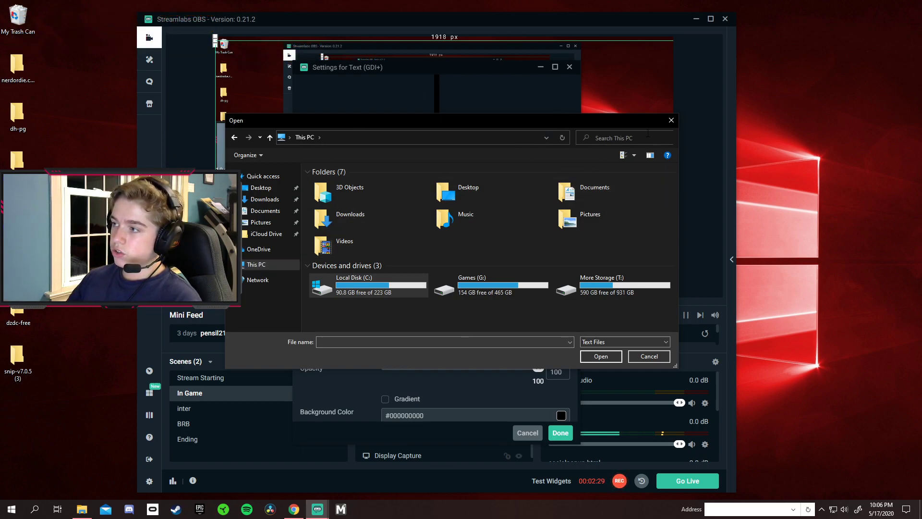
type("snipo")
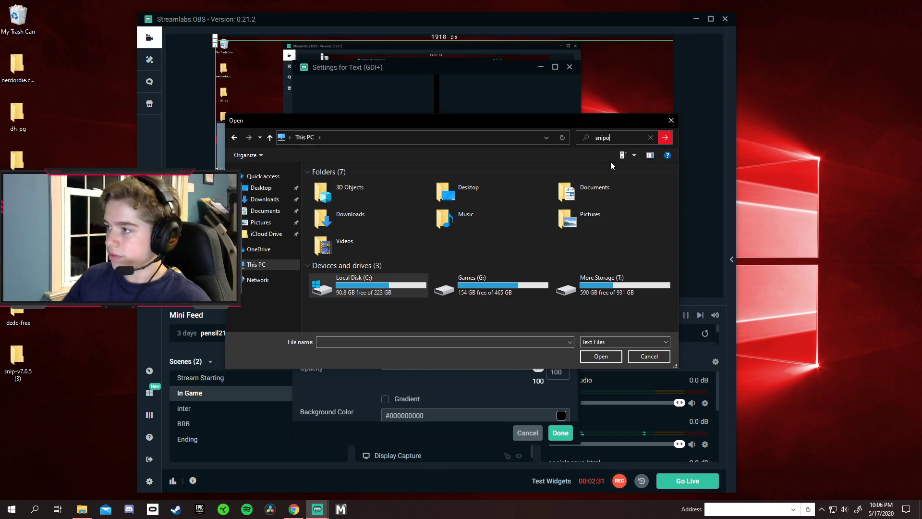
key("BackSpace")
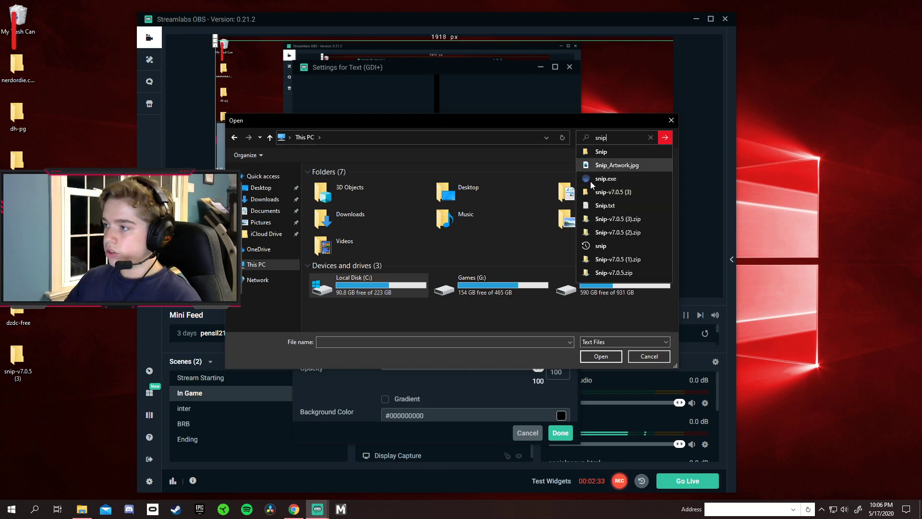
right_click(597, 209)
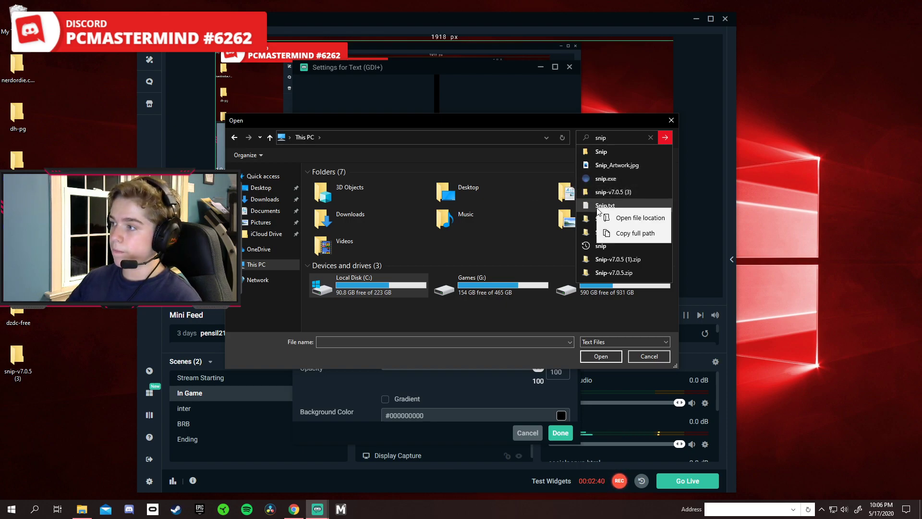
left_click(636, 218)
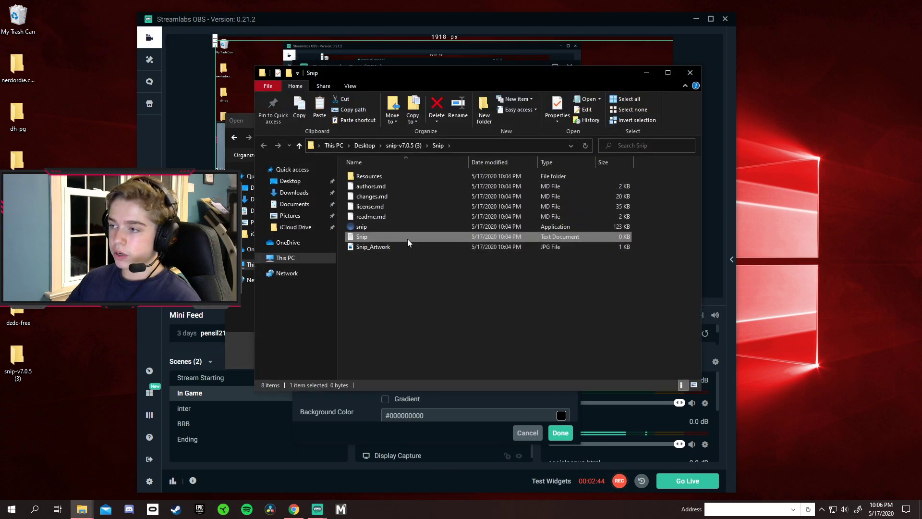
Step: Copy Snip.txt's path into the File name field and load it as the text file
right_click(407, 238)
left_click(434, 368)
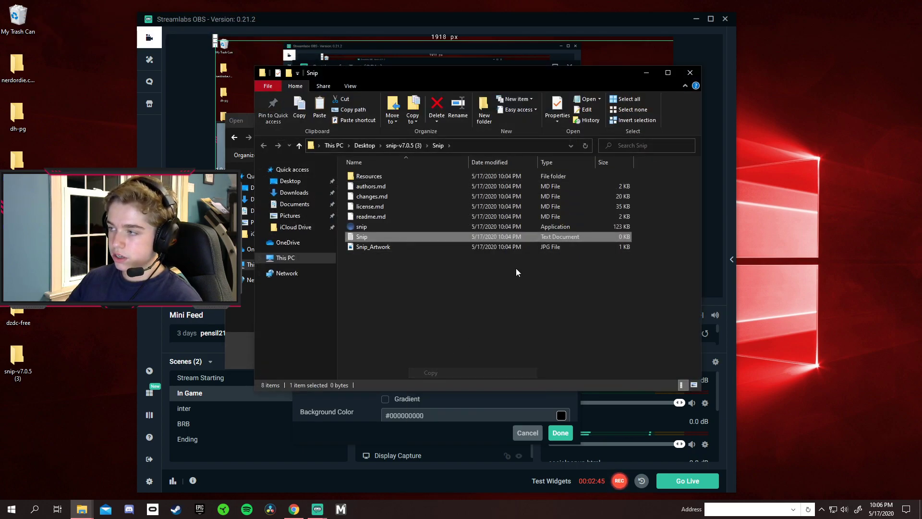
left_click(690, 72)
left_click(343, 342)
right_click(344, 343)
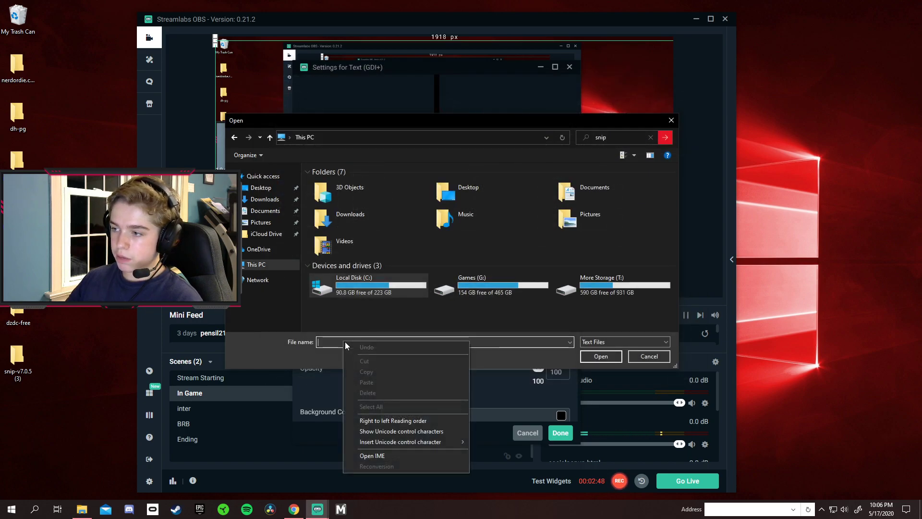
left_click(340, 342)
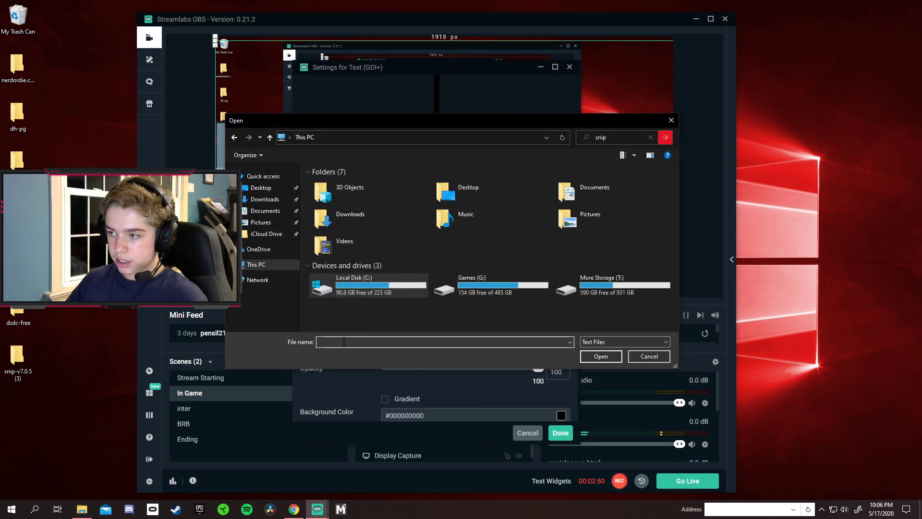
key("ctrl+v")
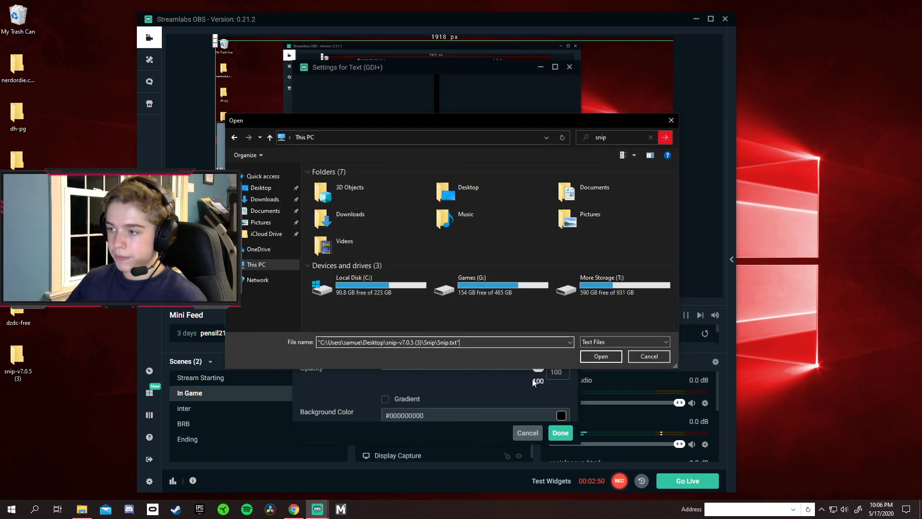
left_click(601, 356)
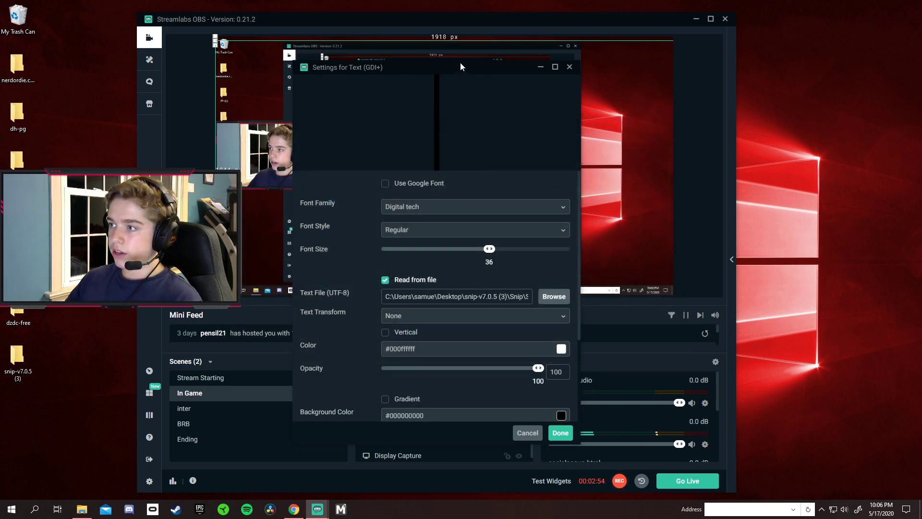
Step: Confirm the text source settings with Done
left_click_drag(460, 66, 481, 50)
scroll(434, 166, "down", 3)
scroll(436, 180, "up", 3)
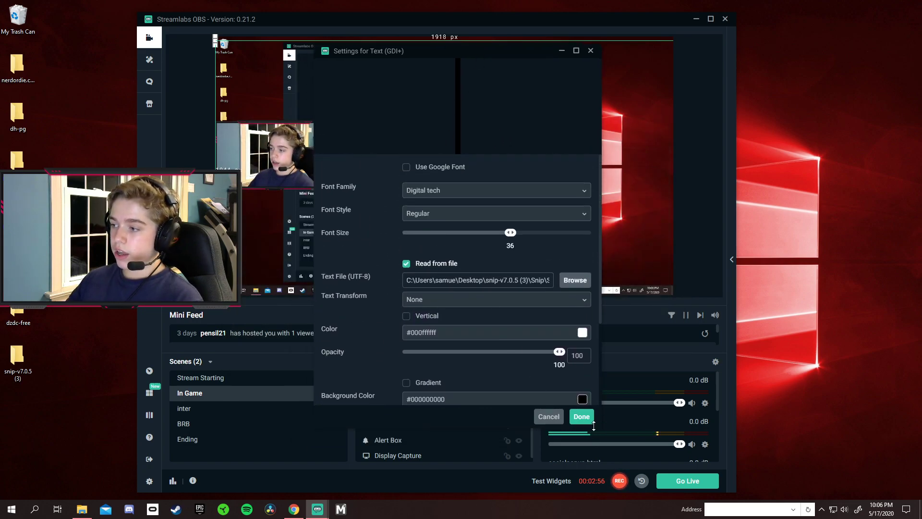
left_click(582, 417)
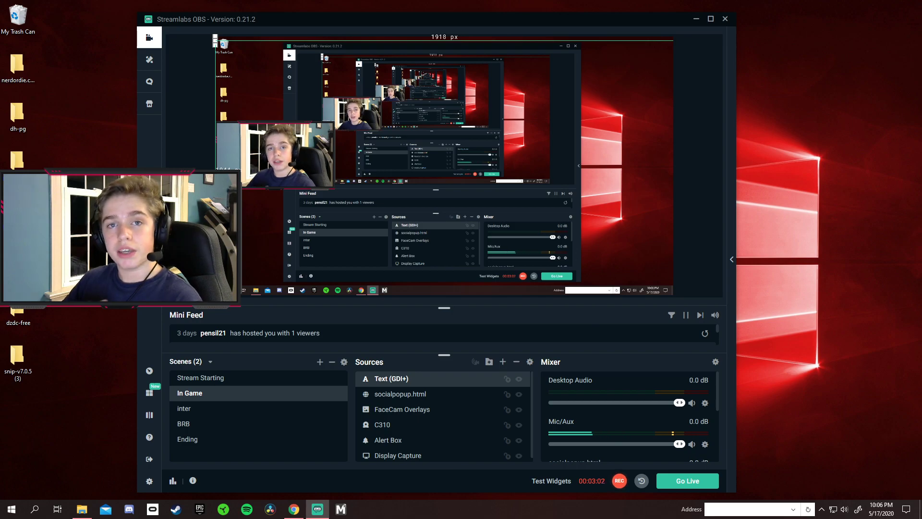
Step: Play Heatin Up (feat. Gunna) from the Flu on 144Hz playlist in Spotify
left_click(247, 509)
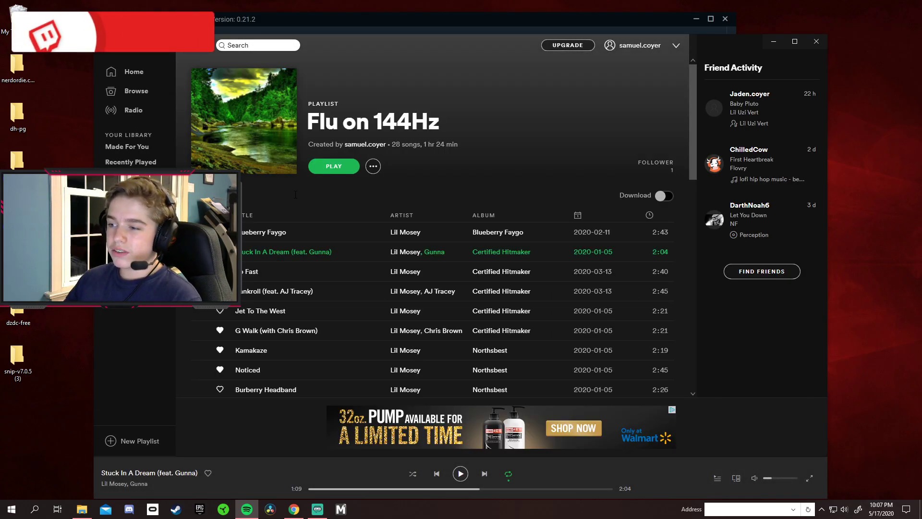
scroll(295, 195, "down", 10)
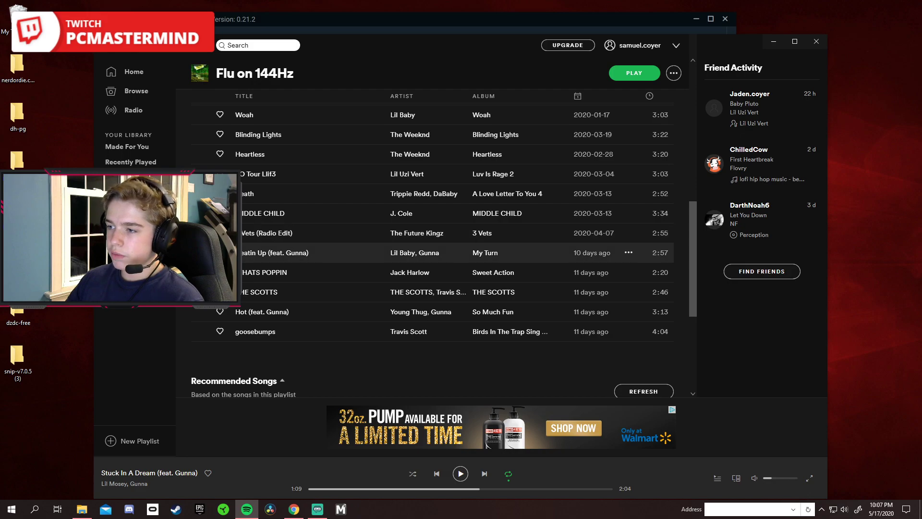
double_click(221, 253)
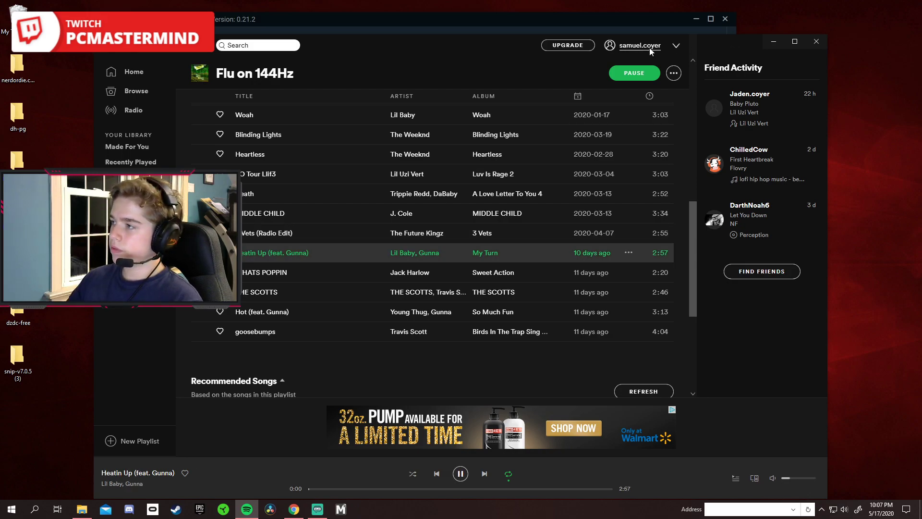
Step: Check Snip's tray menu, keeping Spotify as its track source
left_click(772, 41)
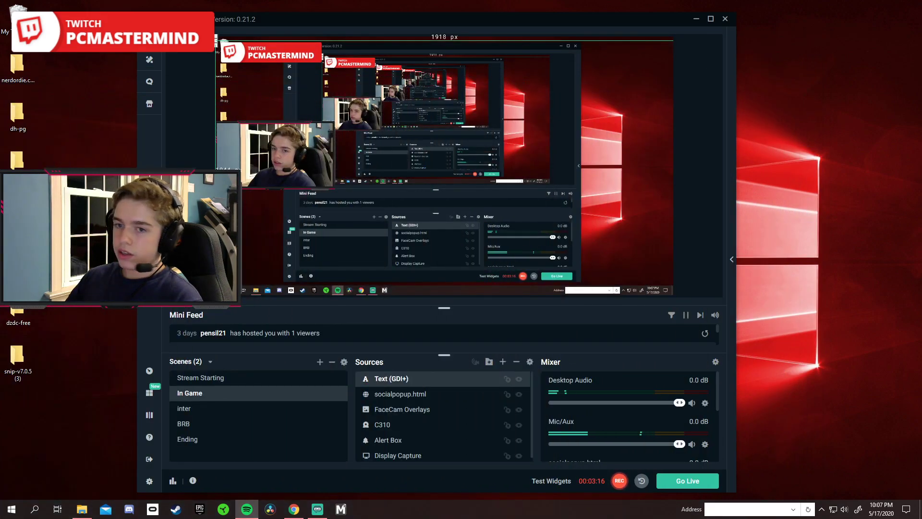
key("alt+Tab")
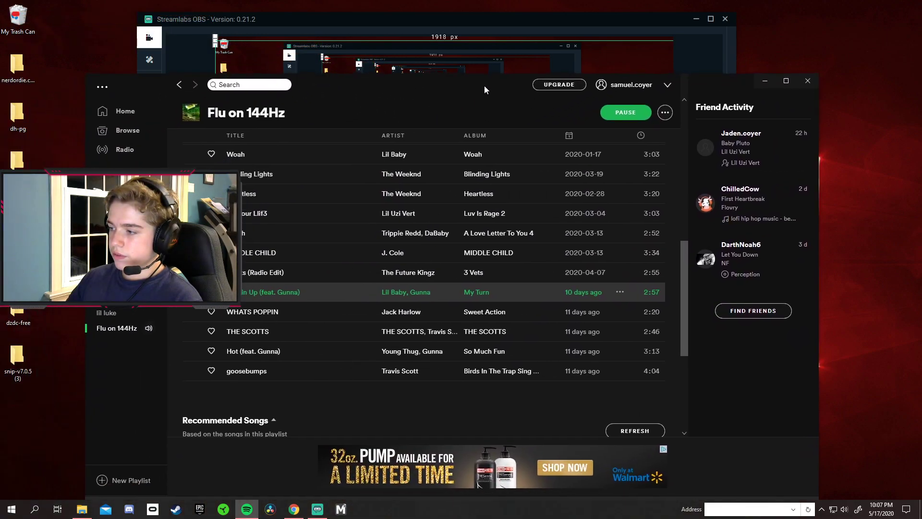
left_click_drag(465, 41, 477, 45)
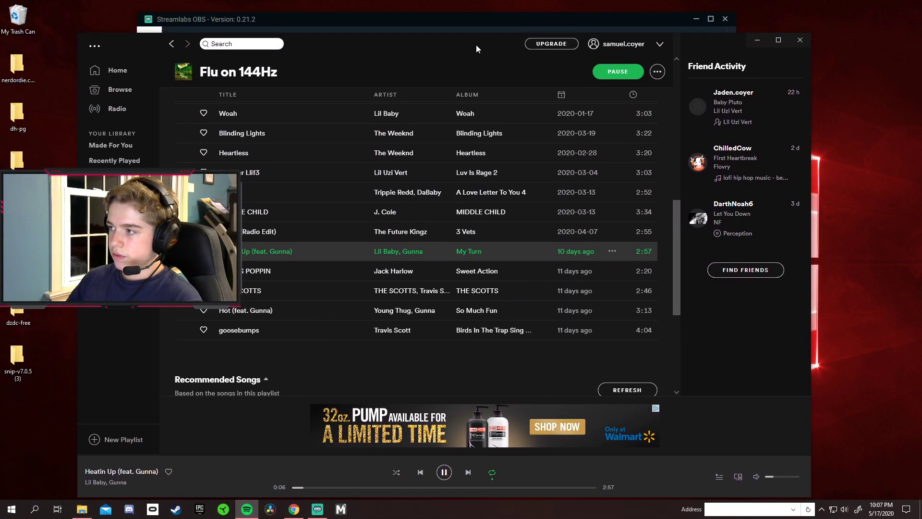
left_click(823, 512)
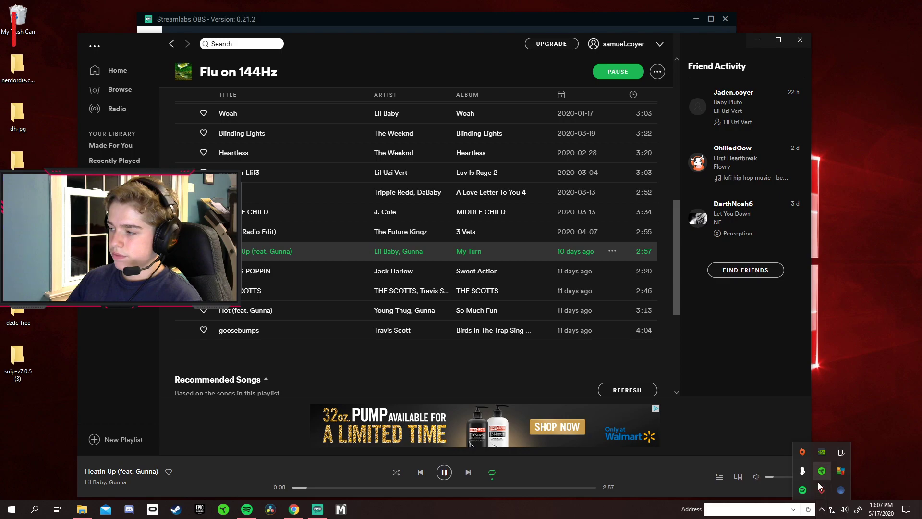
right_click(821, 471)
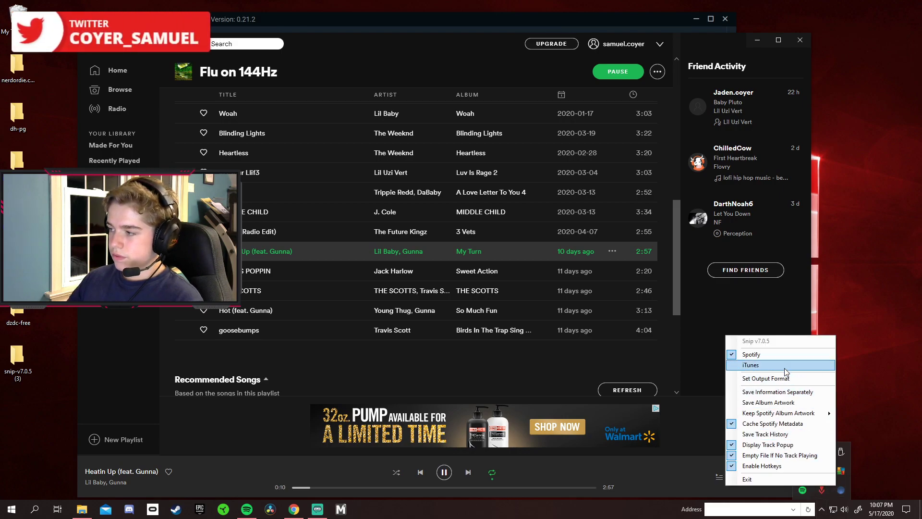
left_click(752, 354)
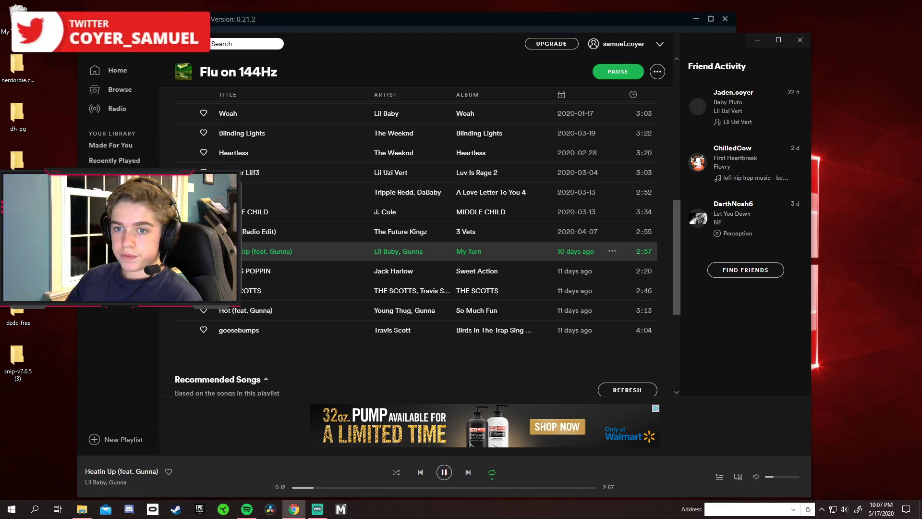
Step: Hide Spotify, then drag the song text into the scene, enlarge it, and shift it up-right
left_click_drag(462, 61, 391, 62)
key("super+Down")
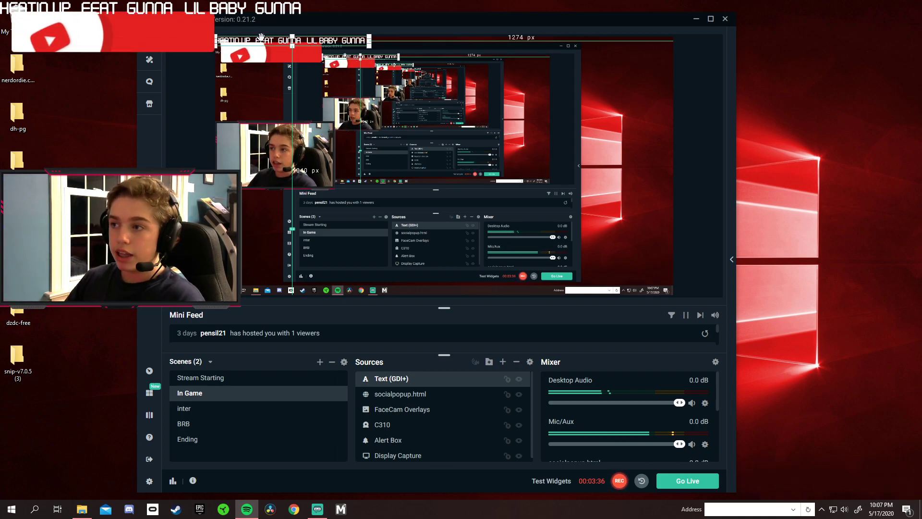
left_click_drag(264, 41, 377, 202)
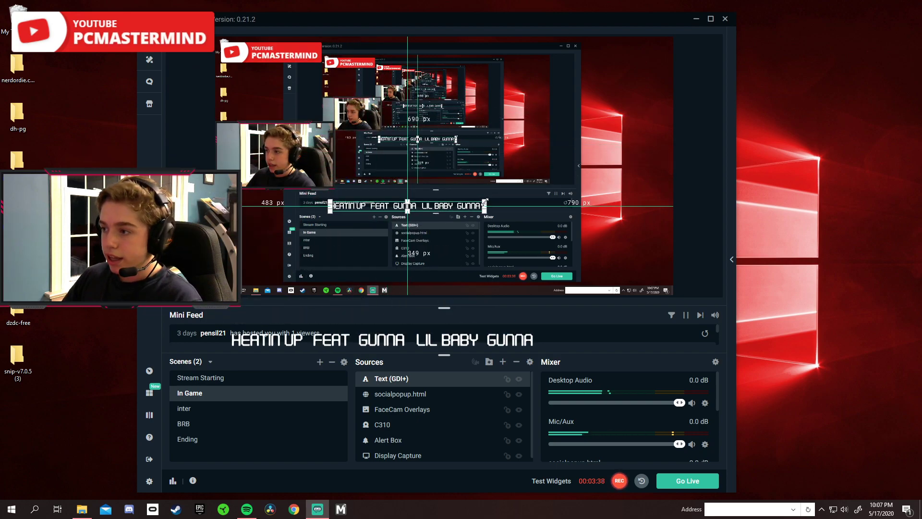
left_click_drag(485, 201, 439, 219)
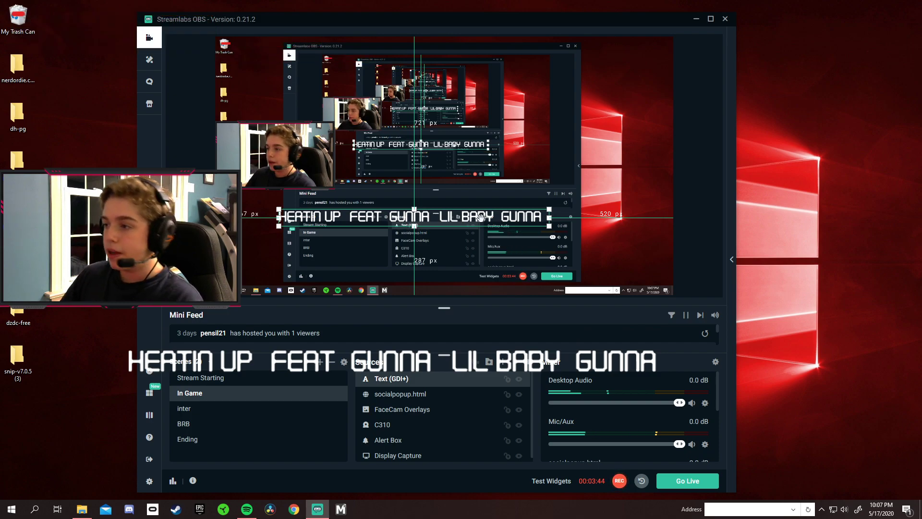
left_click_drag(474, 218, 520, 173)
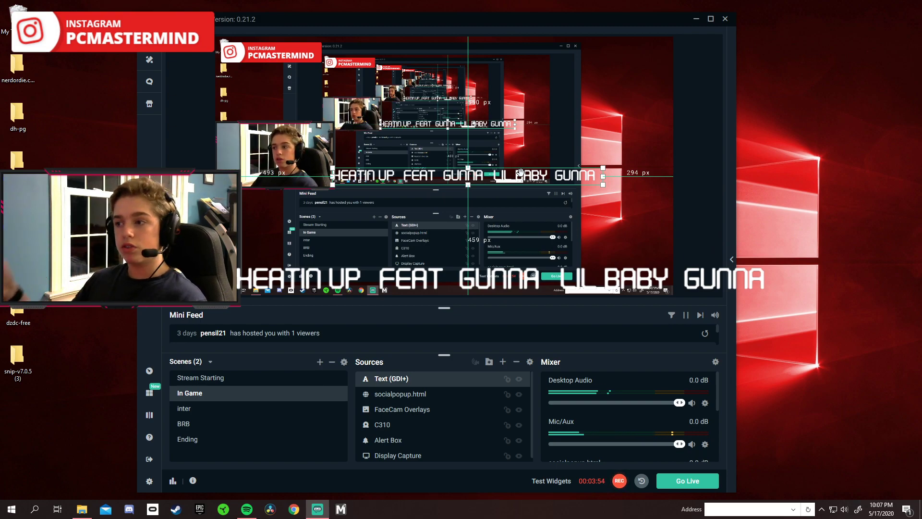
left_click_drag(486, 194, 527, 182)
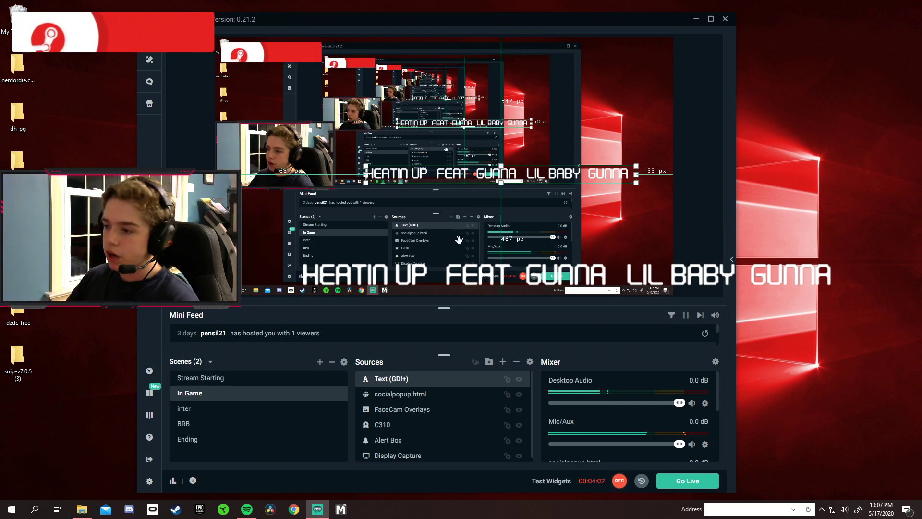
Step: Add a Scroll filter to the Text (GDI+) source with horizontal speed 30
right_click(384, 381)
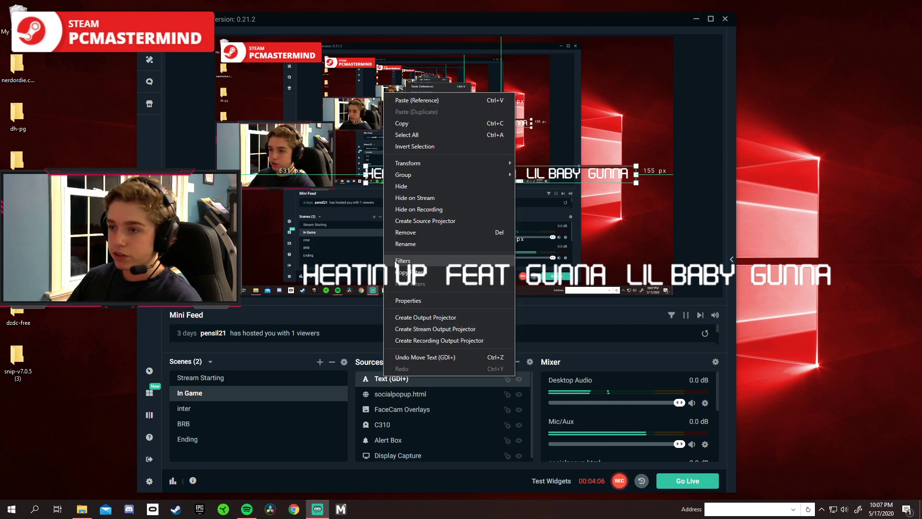
left_click(402, 261)
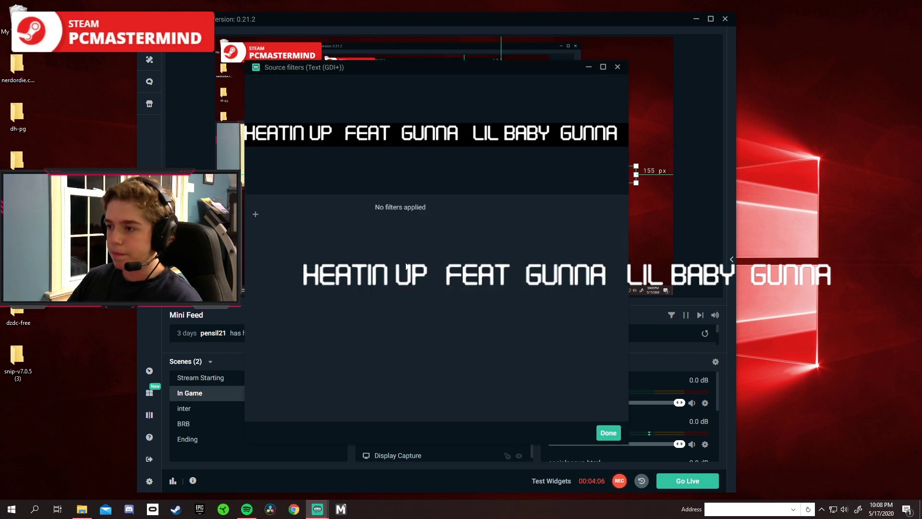
left_click(256, 216)
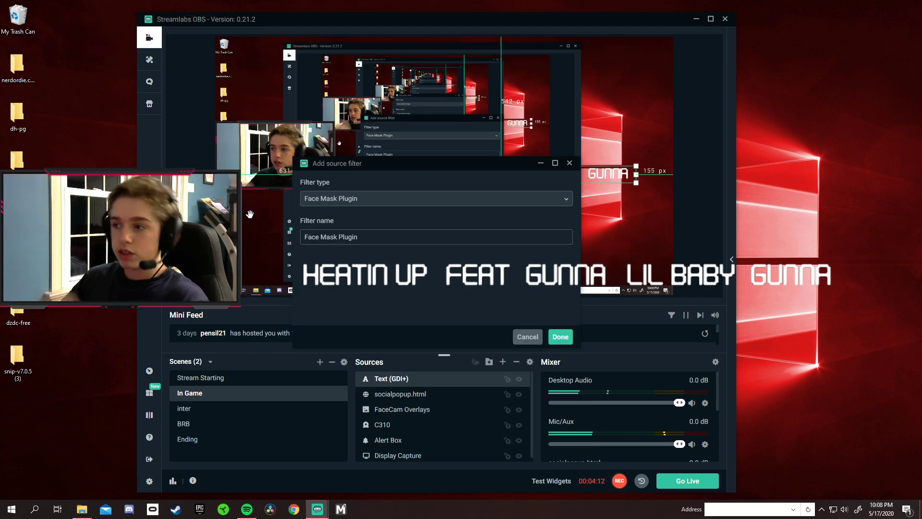
left_click(394, 199)
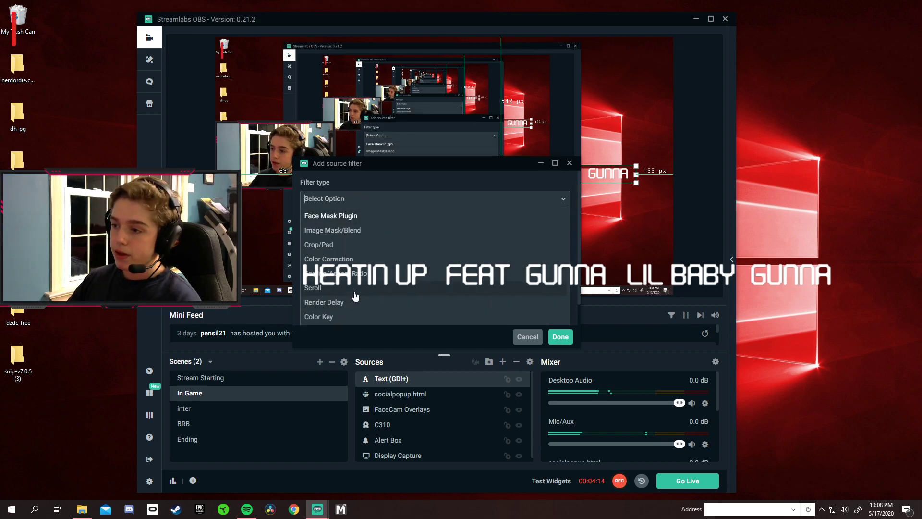
left_click(355, 291)
left_click(559, 336)
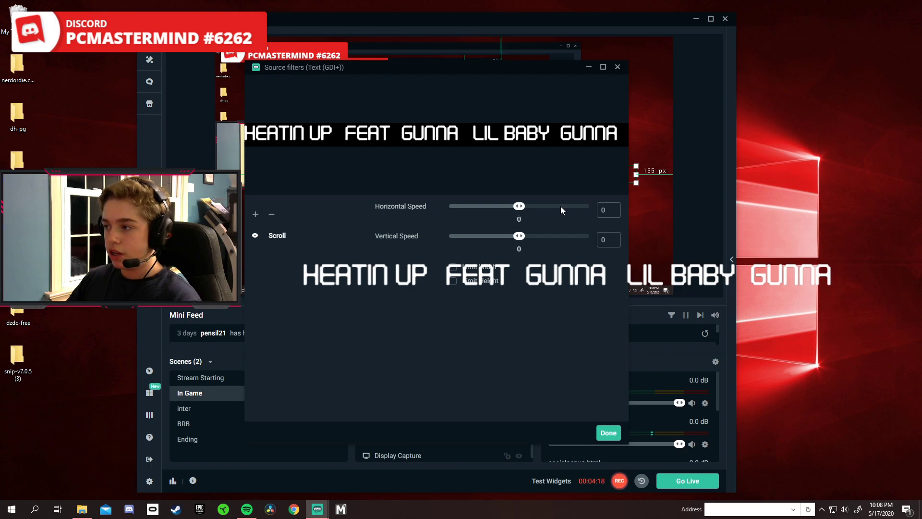
type("30")
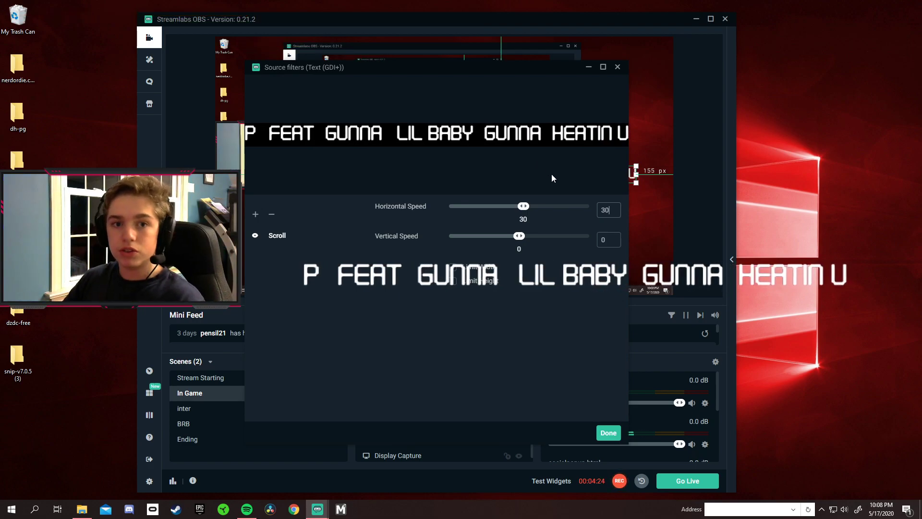
left_click(608, 433)
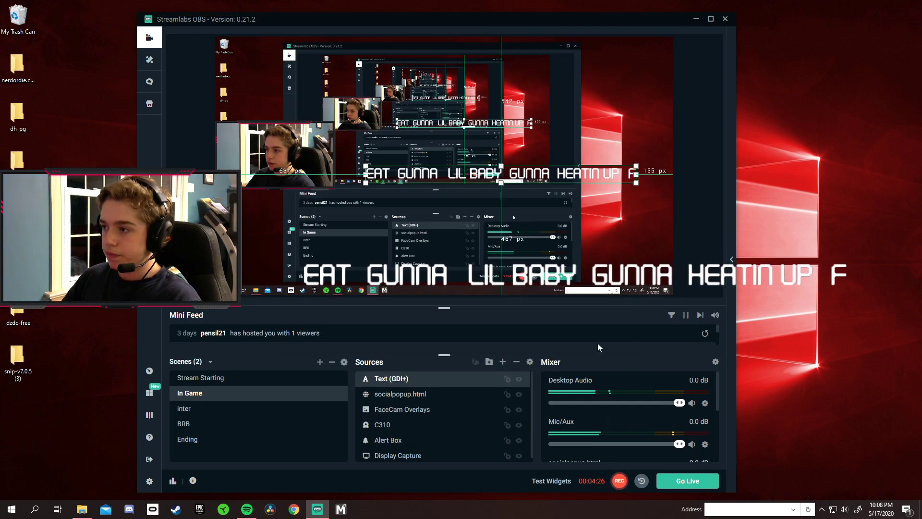
Step: Drag the scrolling song text down to just below the scene's middle
left_click_drag(528, 173, 512, 219)
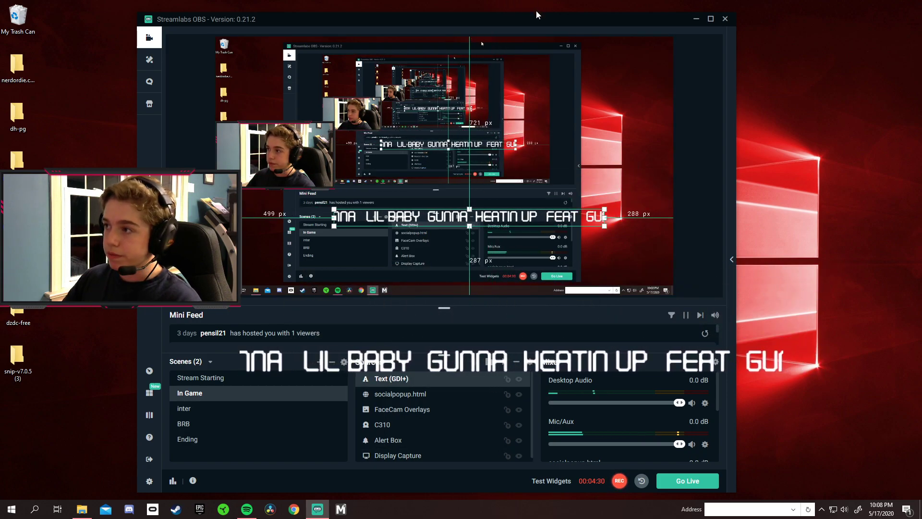